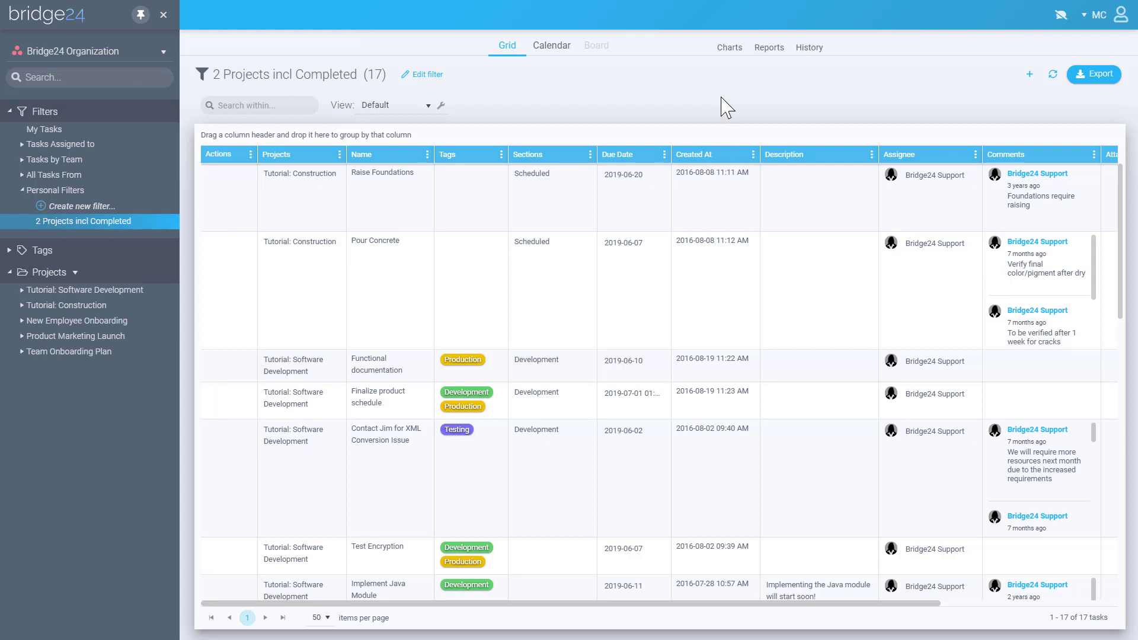
# Switch to Charts for the filter's 17 tasks and review the four selected charts without changes
pyautogui.click(730, 48)
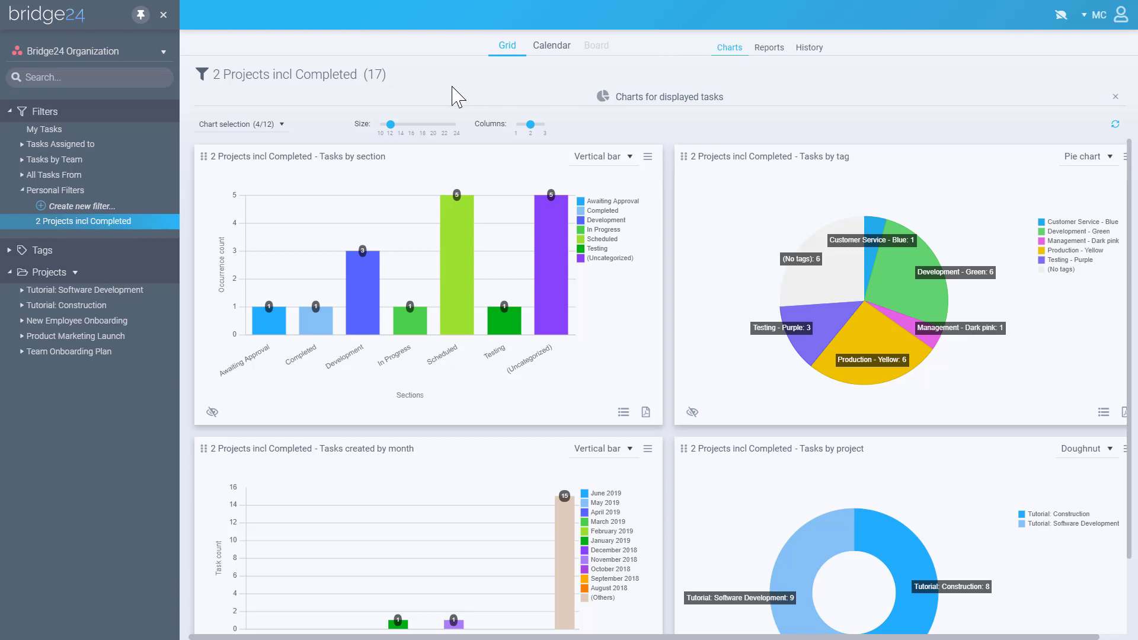
pyautogui.click(283, 124)
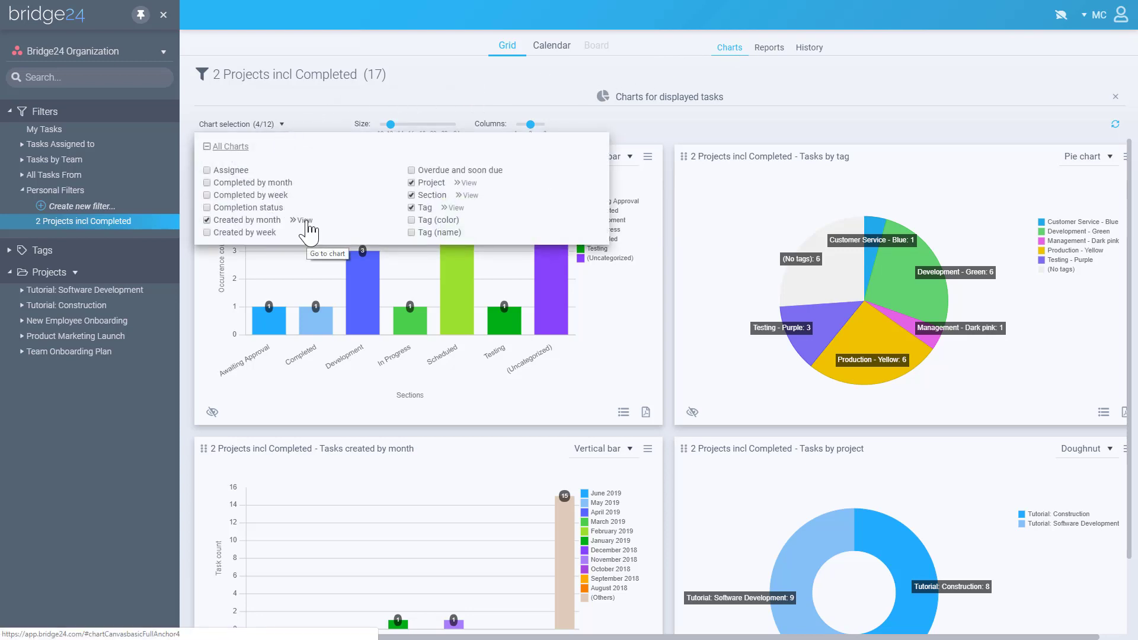
pyautogui.click(320, 124)
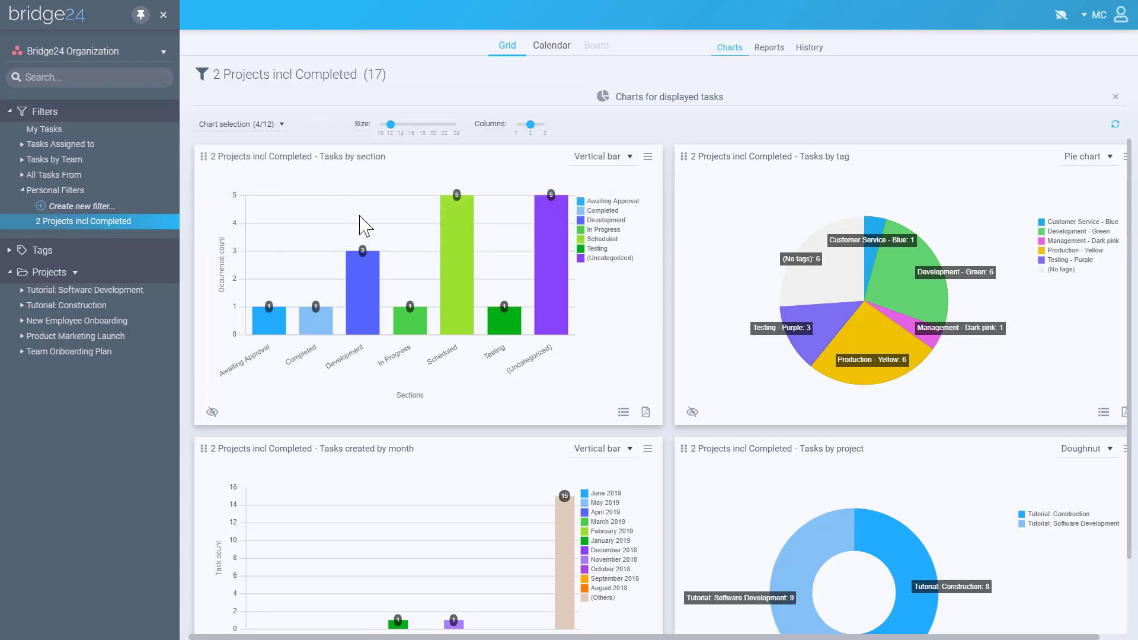
pyautogui.click(630, 157)
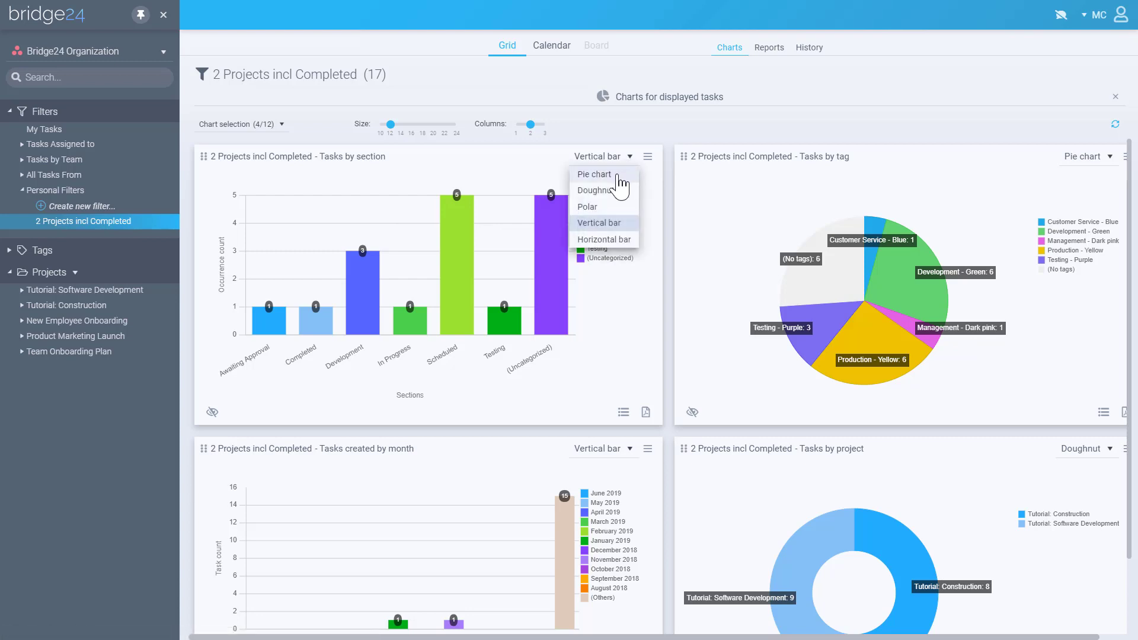
pyautogui.click(595, 174)
pyautogui.click(608, 157)
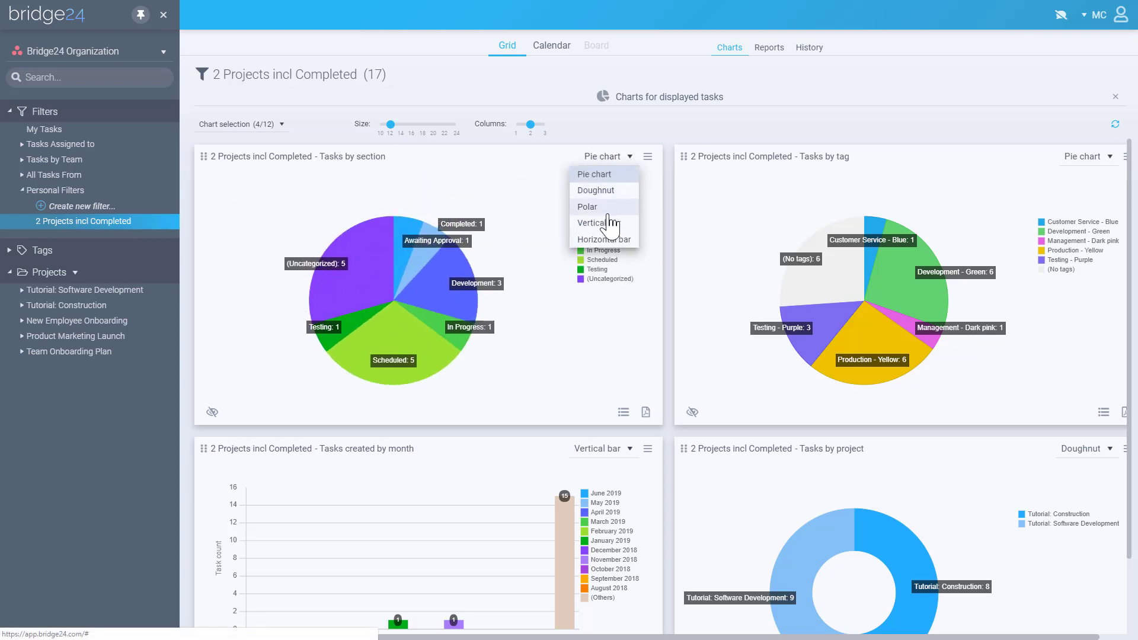
pyautogui.click(604, 240)
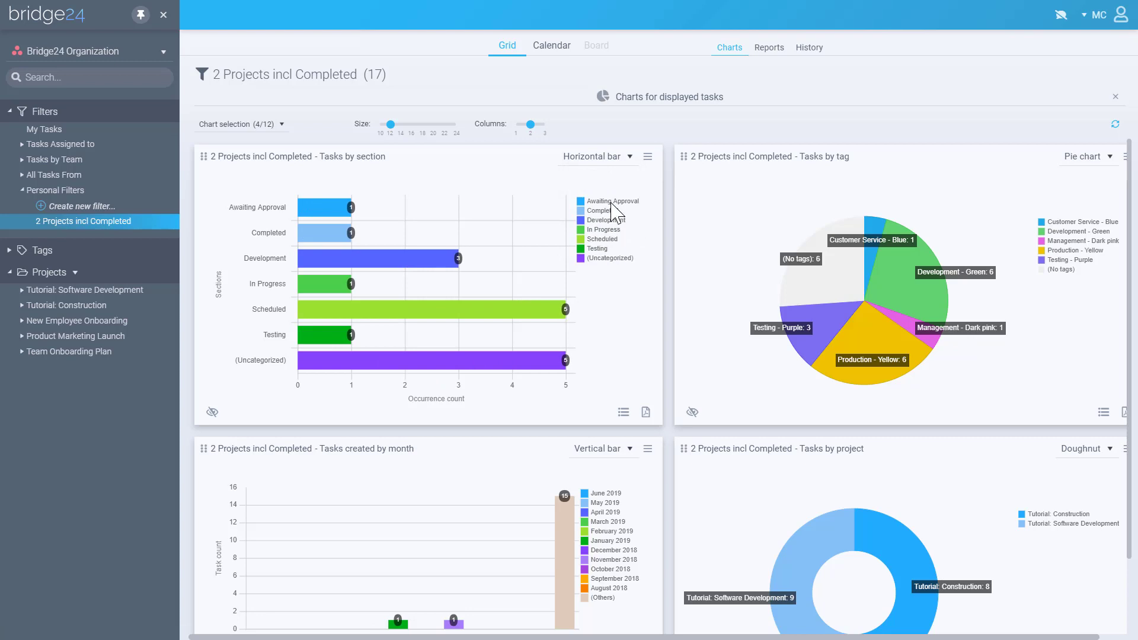
pyautogui.click(630, 157)
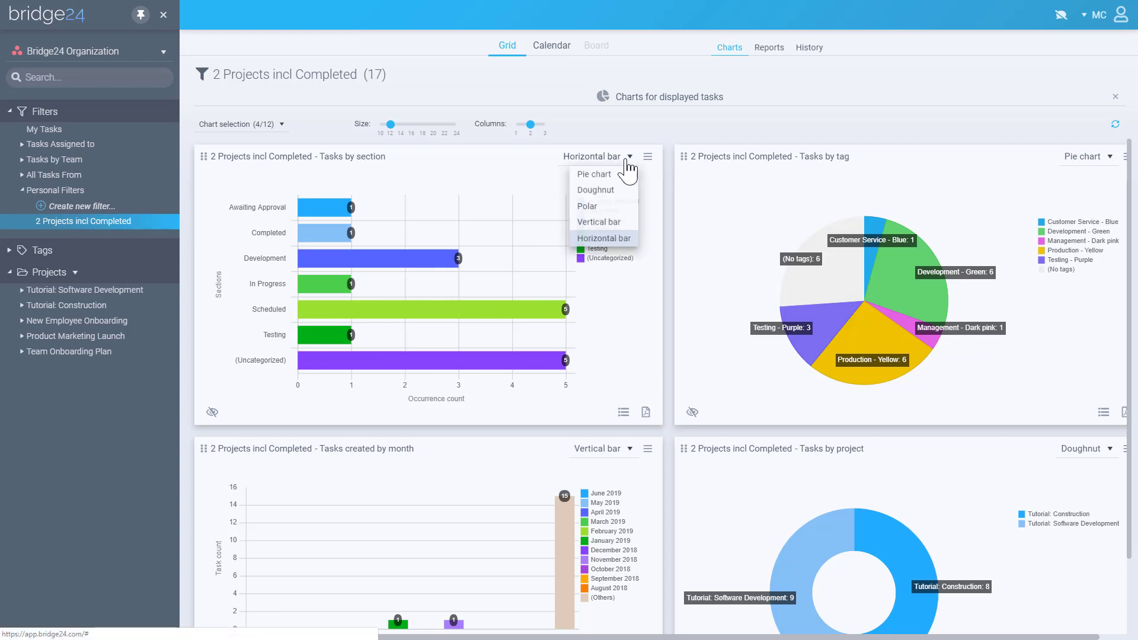
pyautogui.click(604, 226)
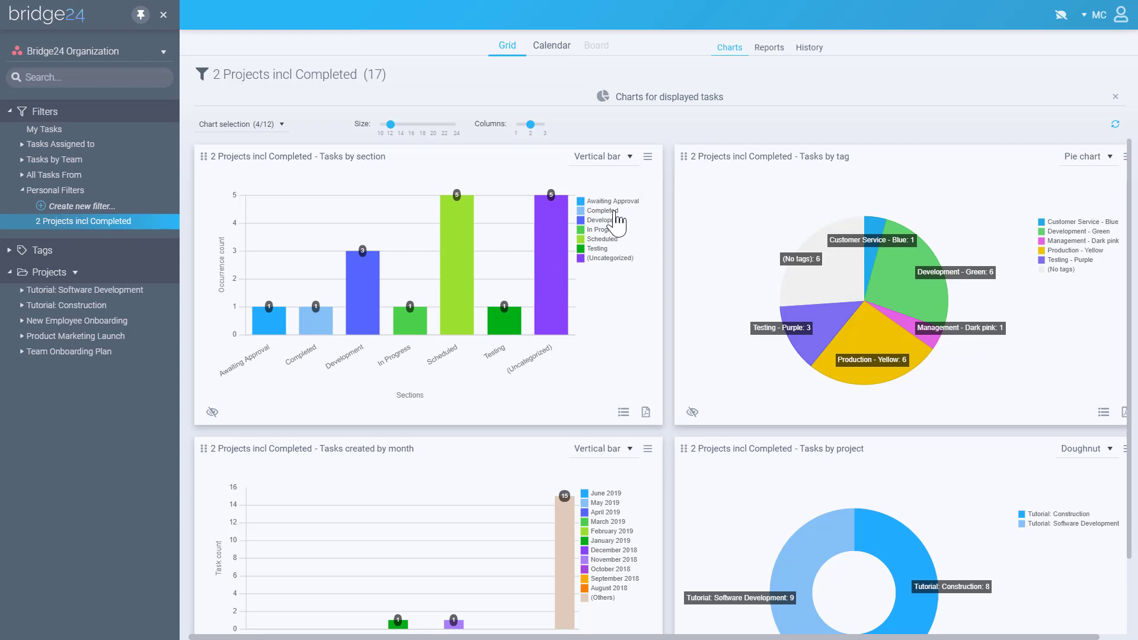
# Stack the tasks-by-section chart by tag and preview Uncategorized tasks tagged Development - Green
pyautogui.click(648, 157)
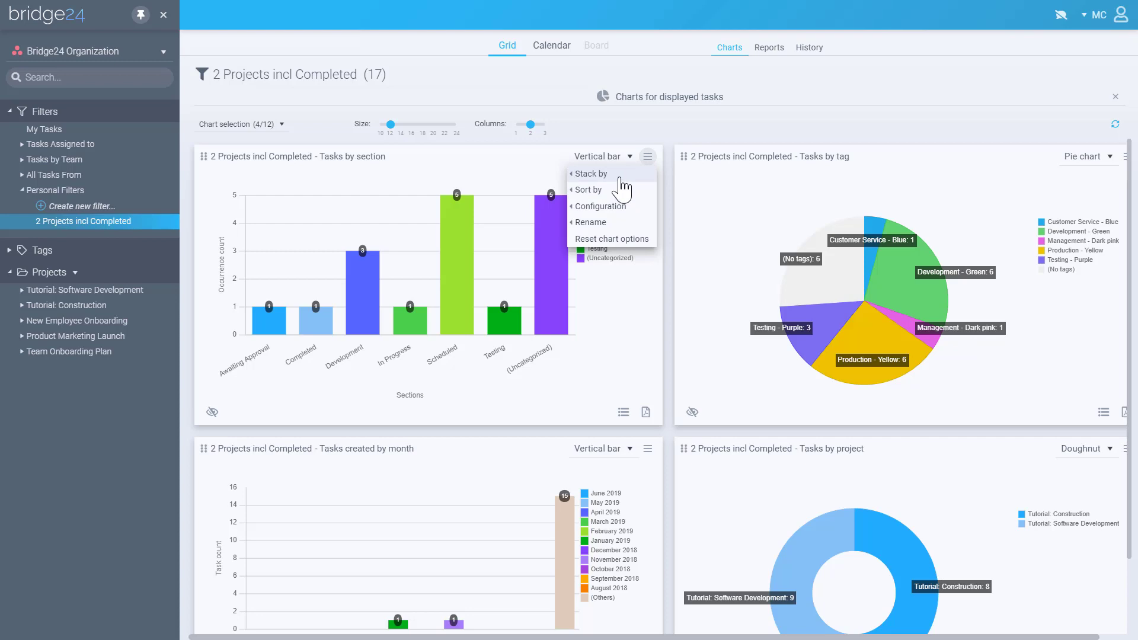
pyautogui.click(592, 175)
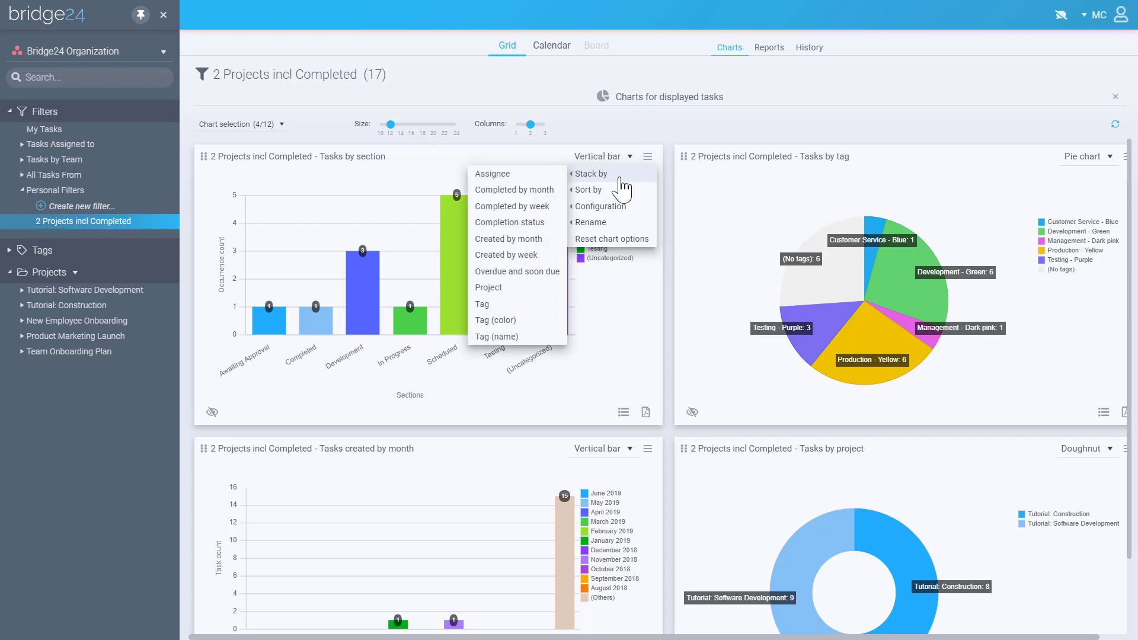
pyautogui.click(483, 304)
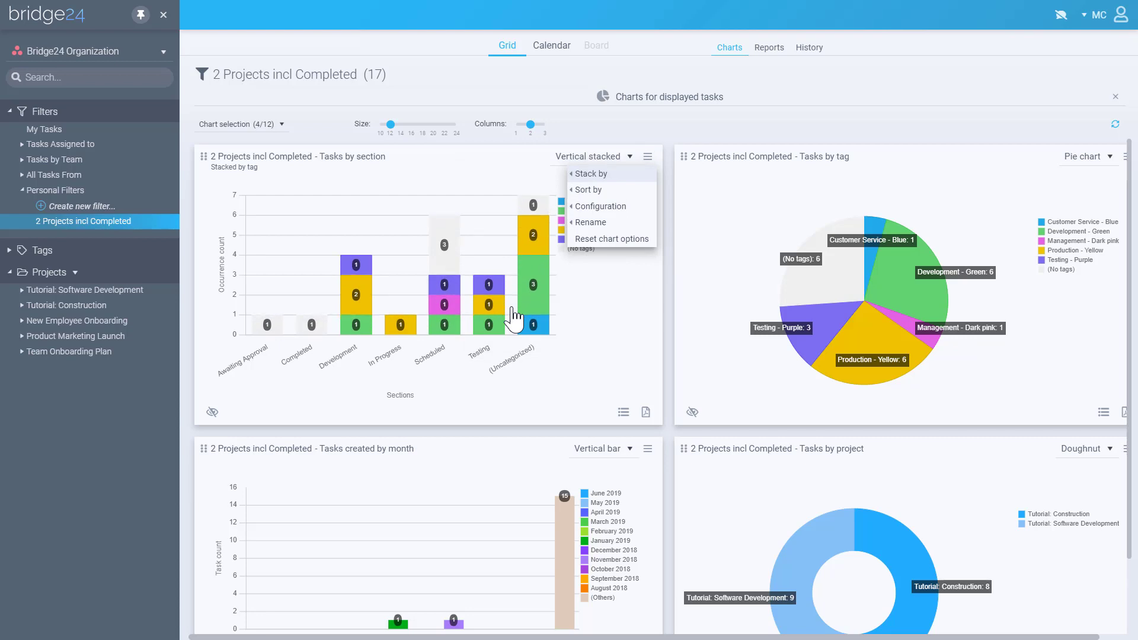
pyautogui.click(542, 283)
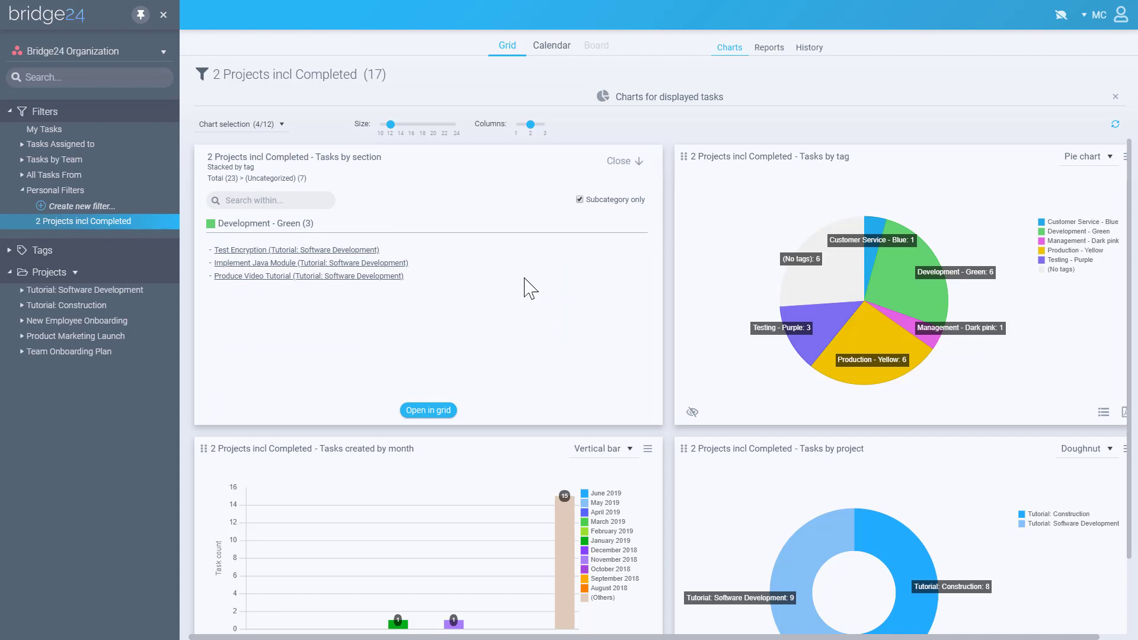
pyautogui.click(620, 164)
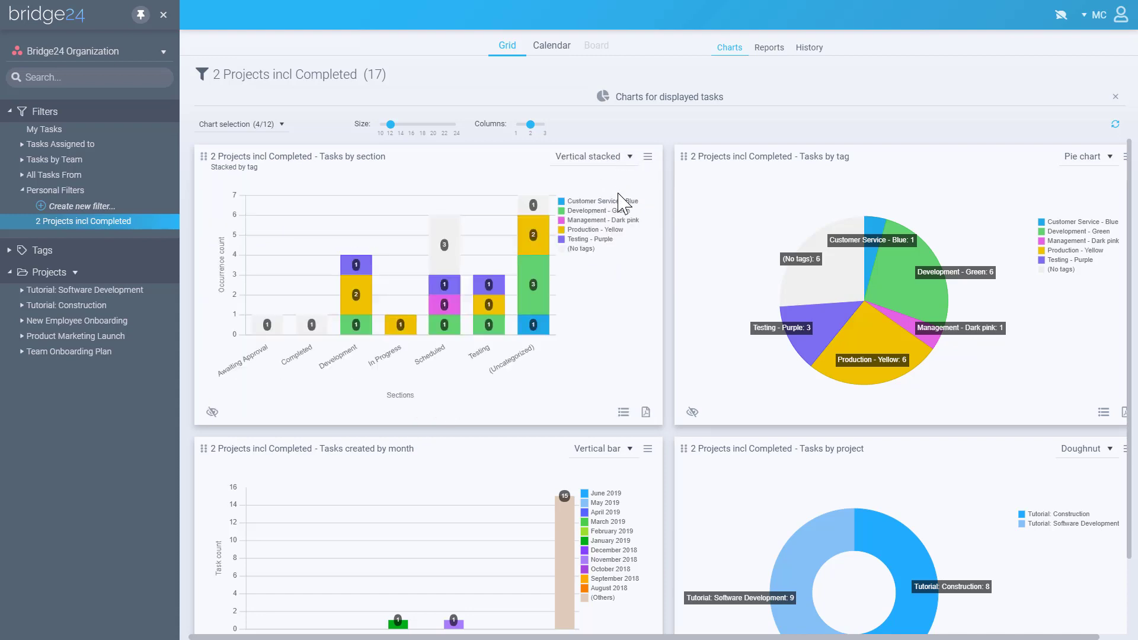
pyautogui.click(647, 414)
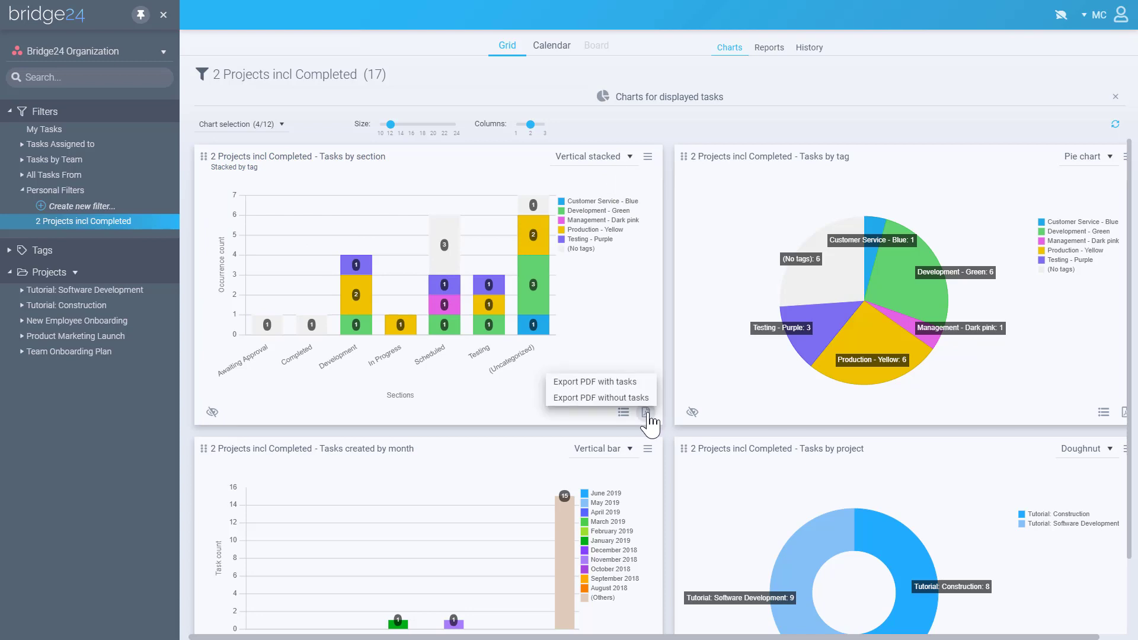
pyautogui.click(624, 395)
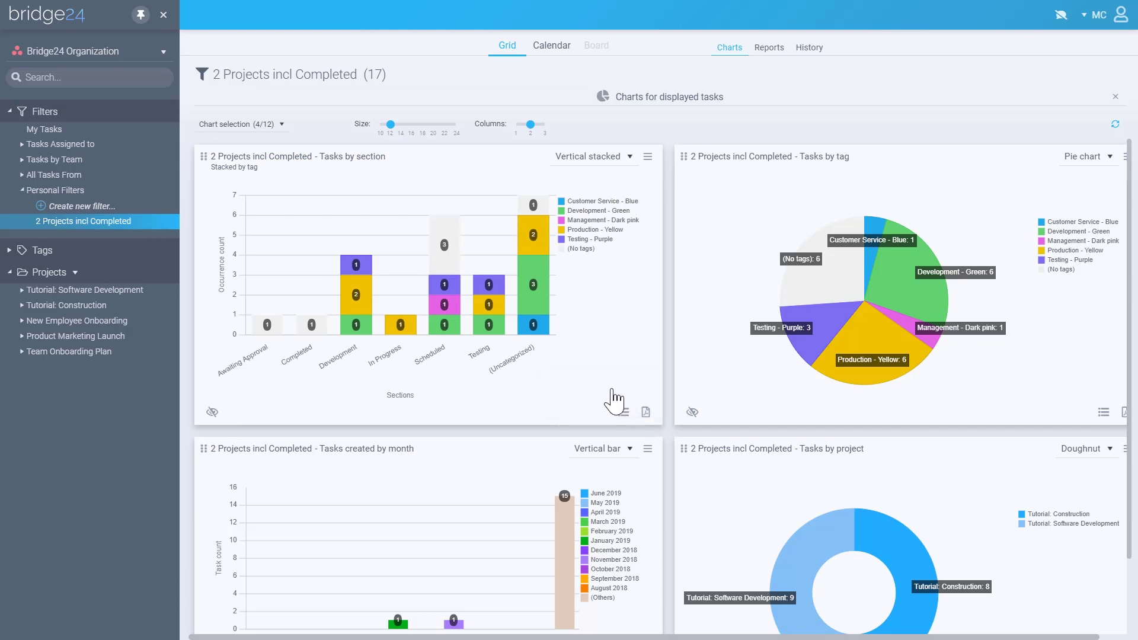